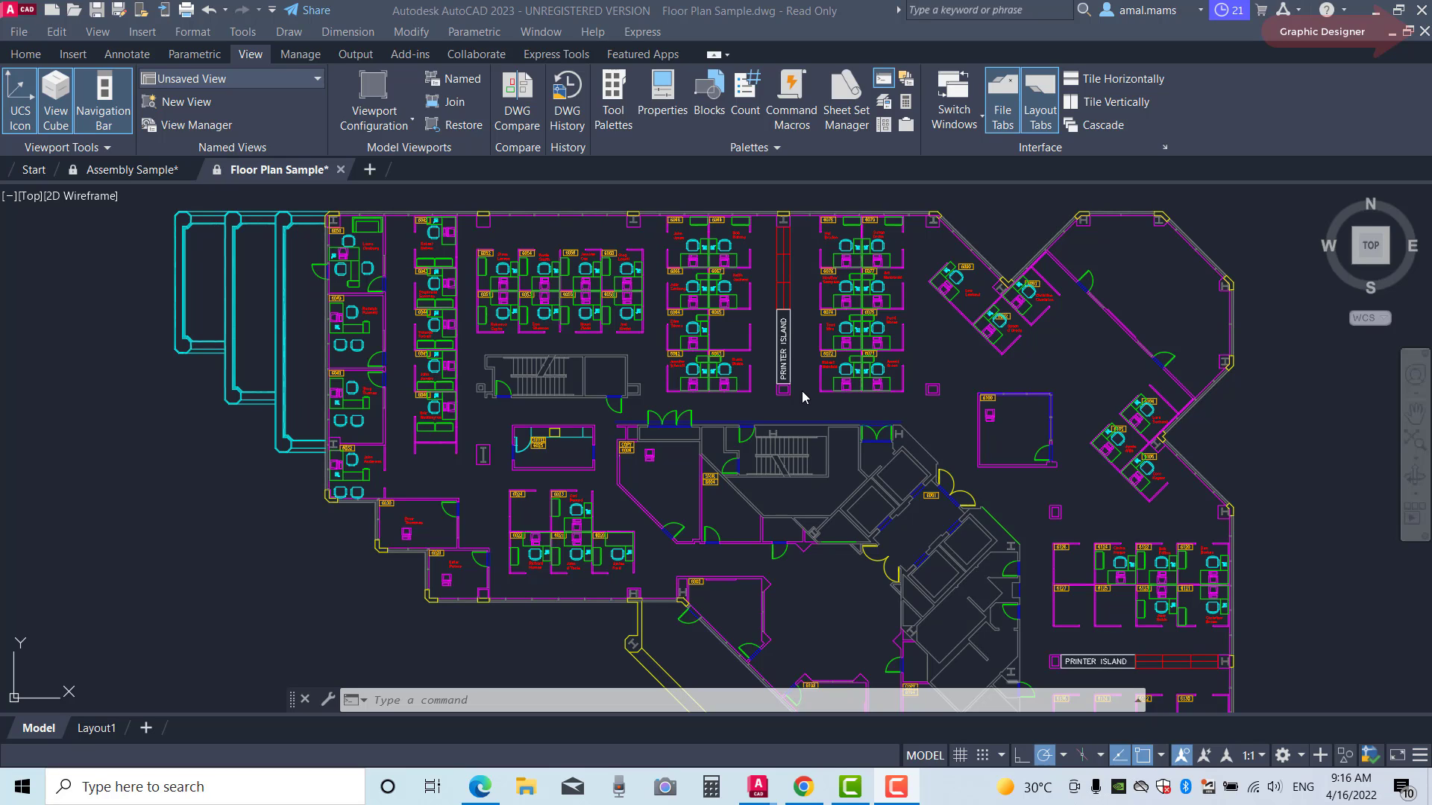
Step: Zoom in on the numbered cubicles along the top wall of the floor plan
scroll(513, 220, "up", 4)
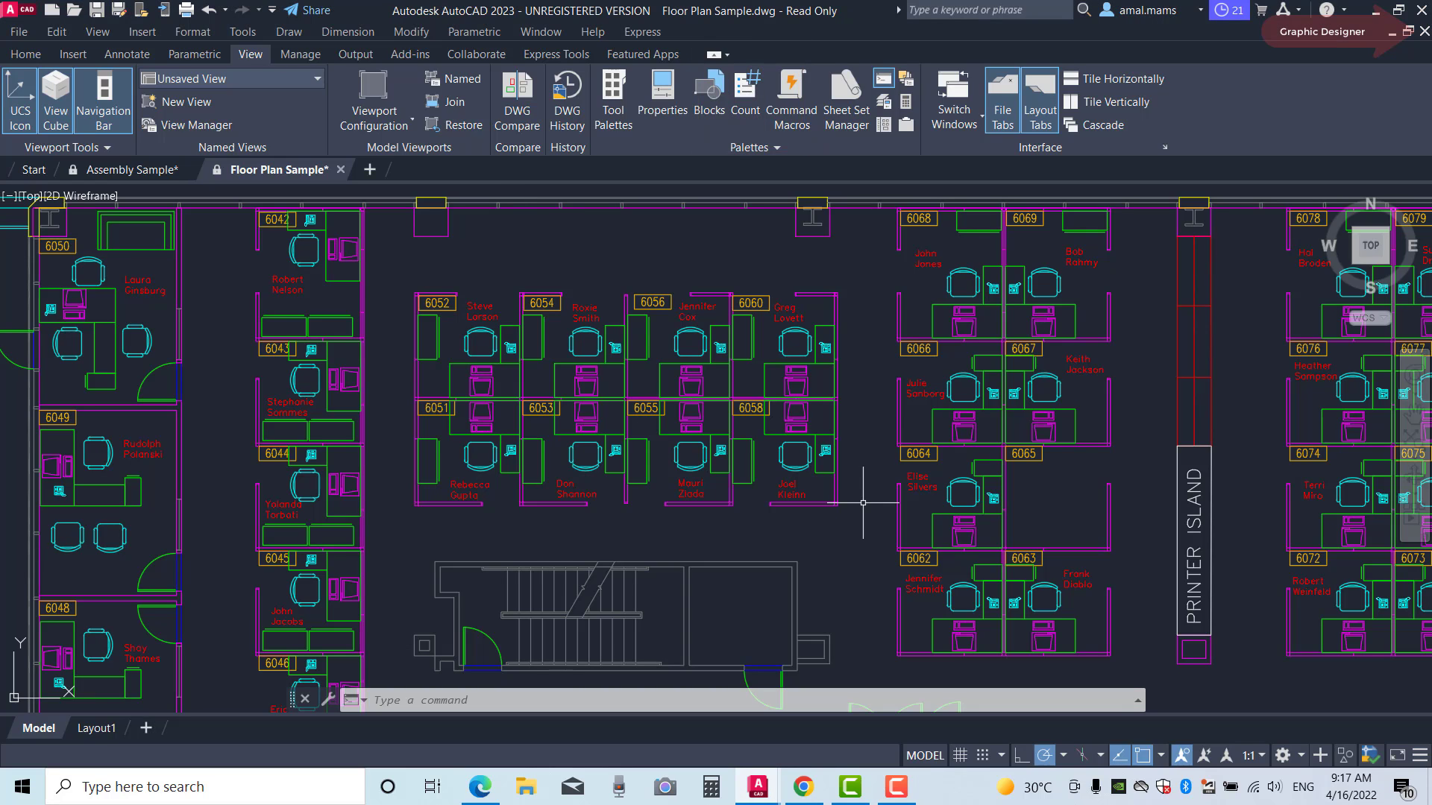
Step: Open the Count palette listing whole-drawing block totals like CHAIR7 66 and RECTANG 369
left_click(746, 105)
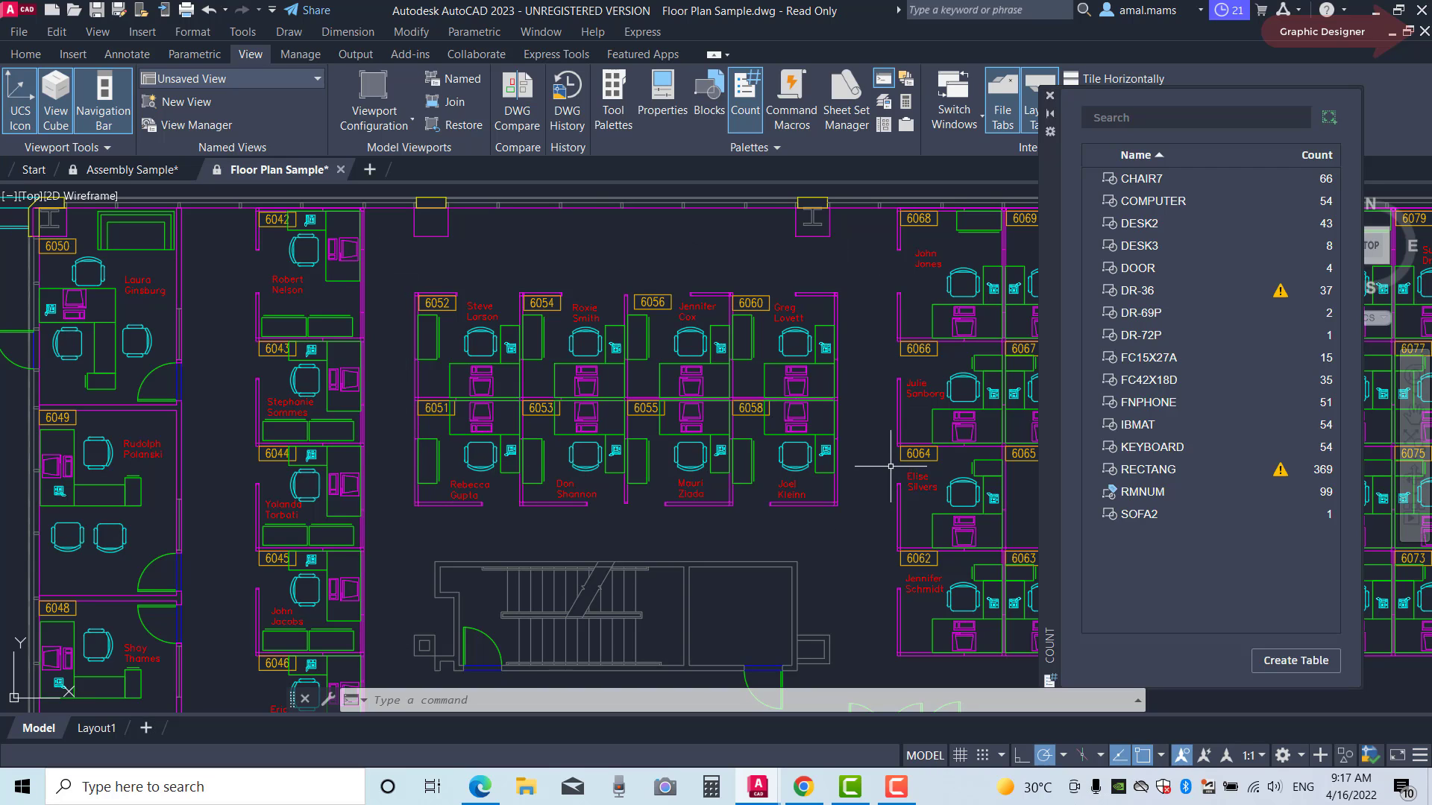
mouse_move(1327, 117)
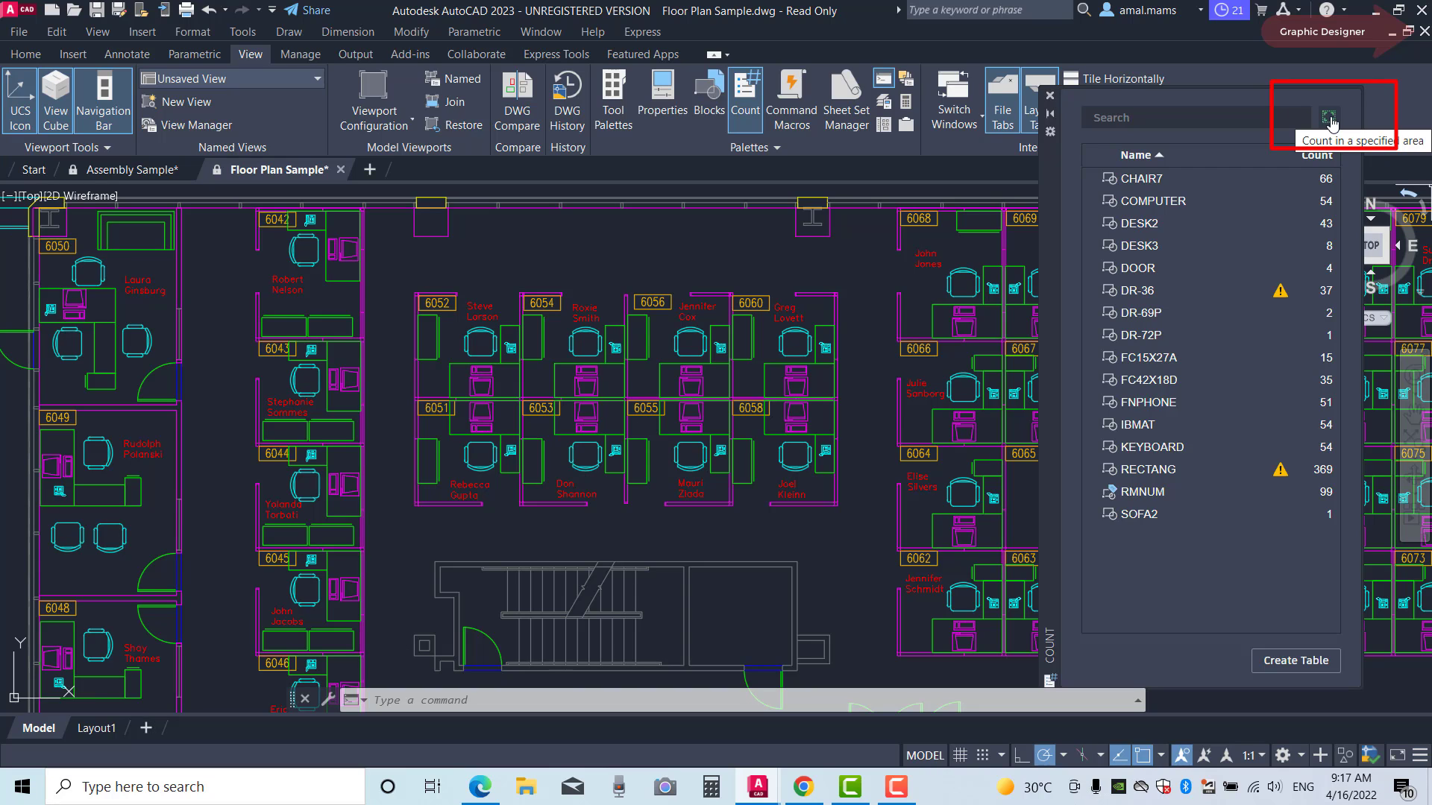
Step: Count blocks within a rectangle around cubicles 6051–6060, giving 8 CHAIR7 and 56 RECTANG
left_click(1329, 117)
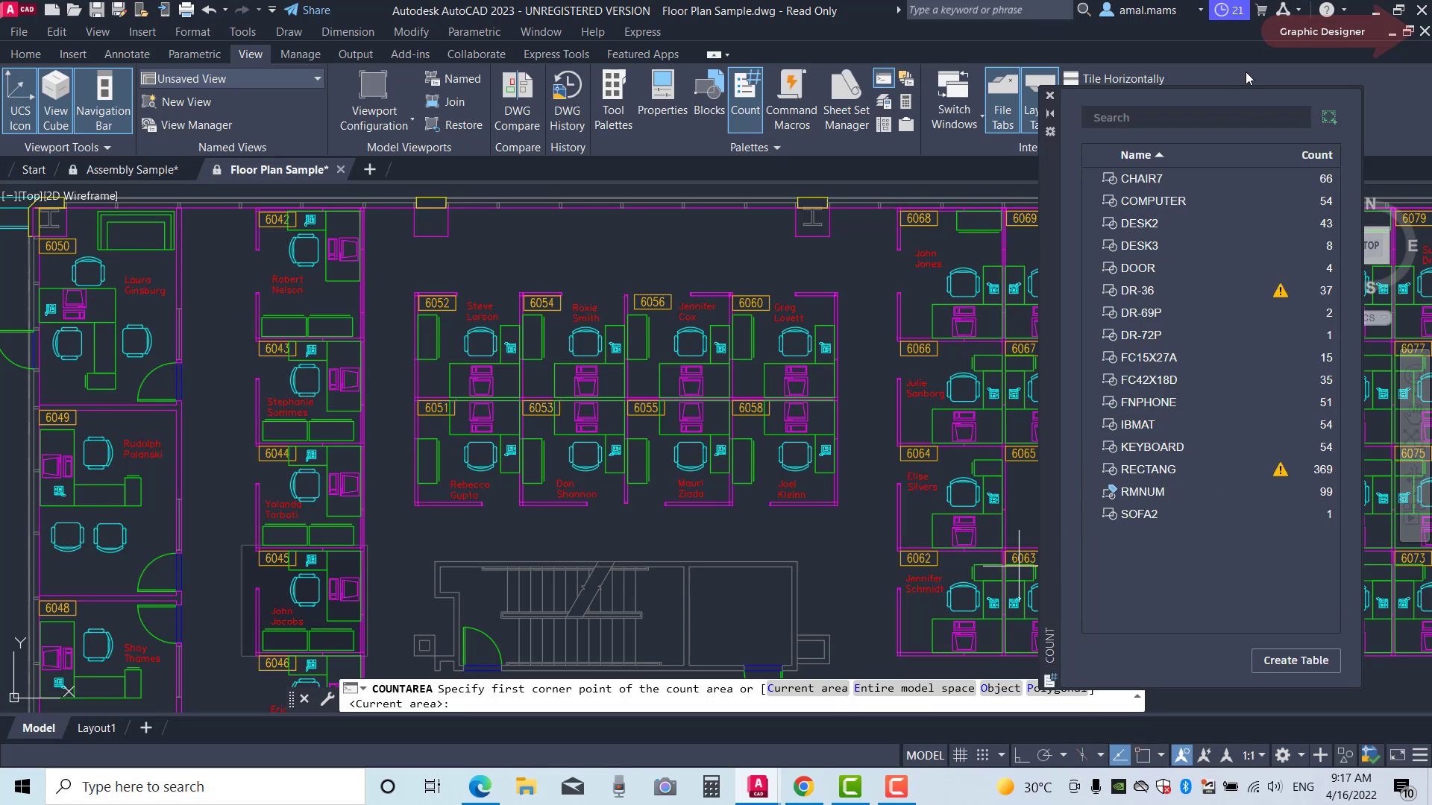
left_click_drag(1049, 170, 1051, 107)
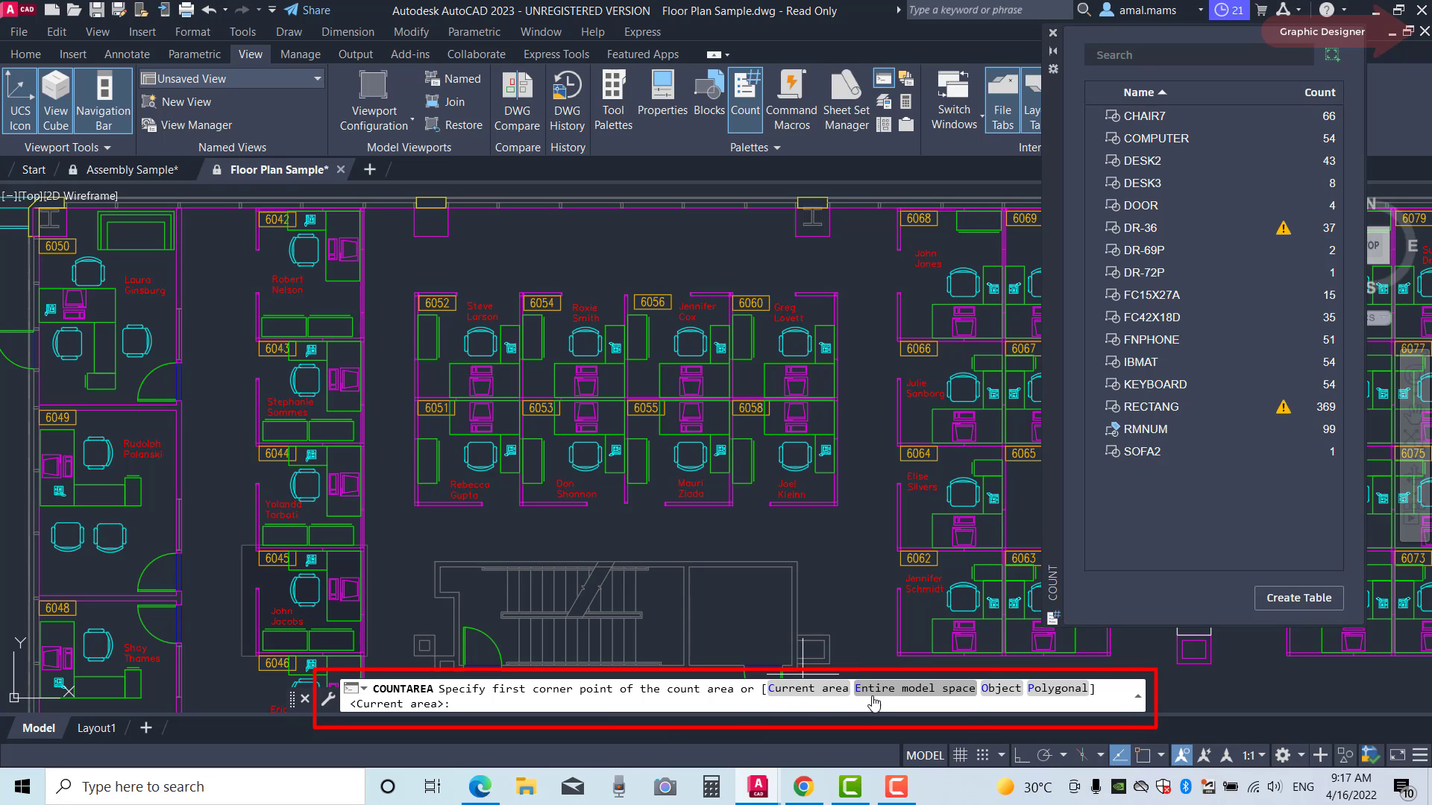
left_click(861, 272)
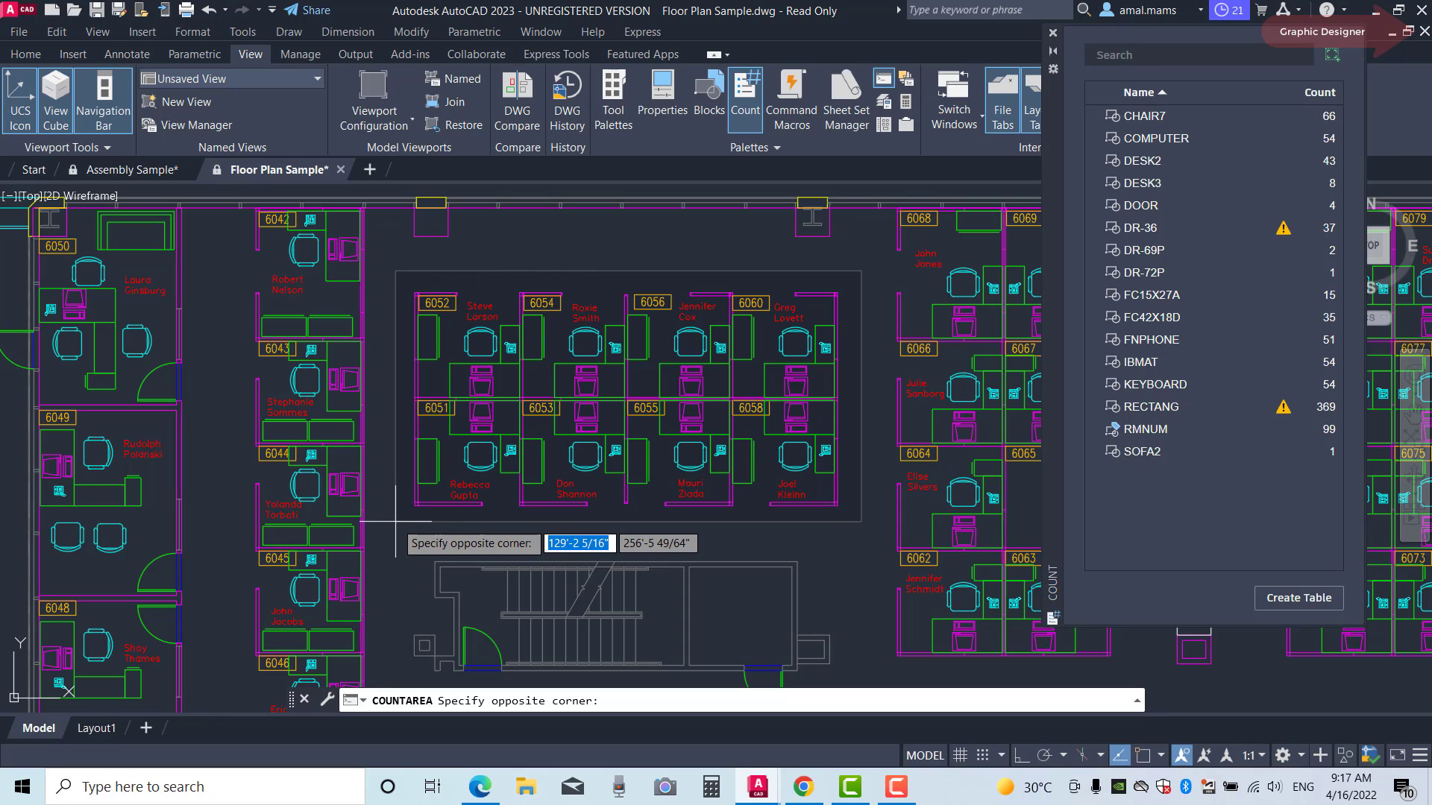
left_click(395, 521)
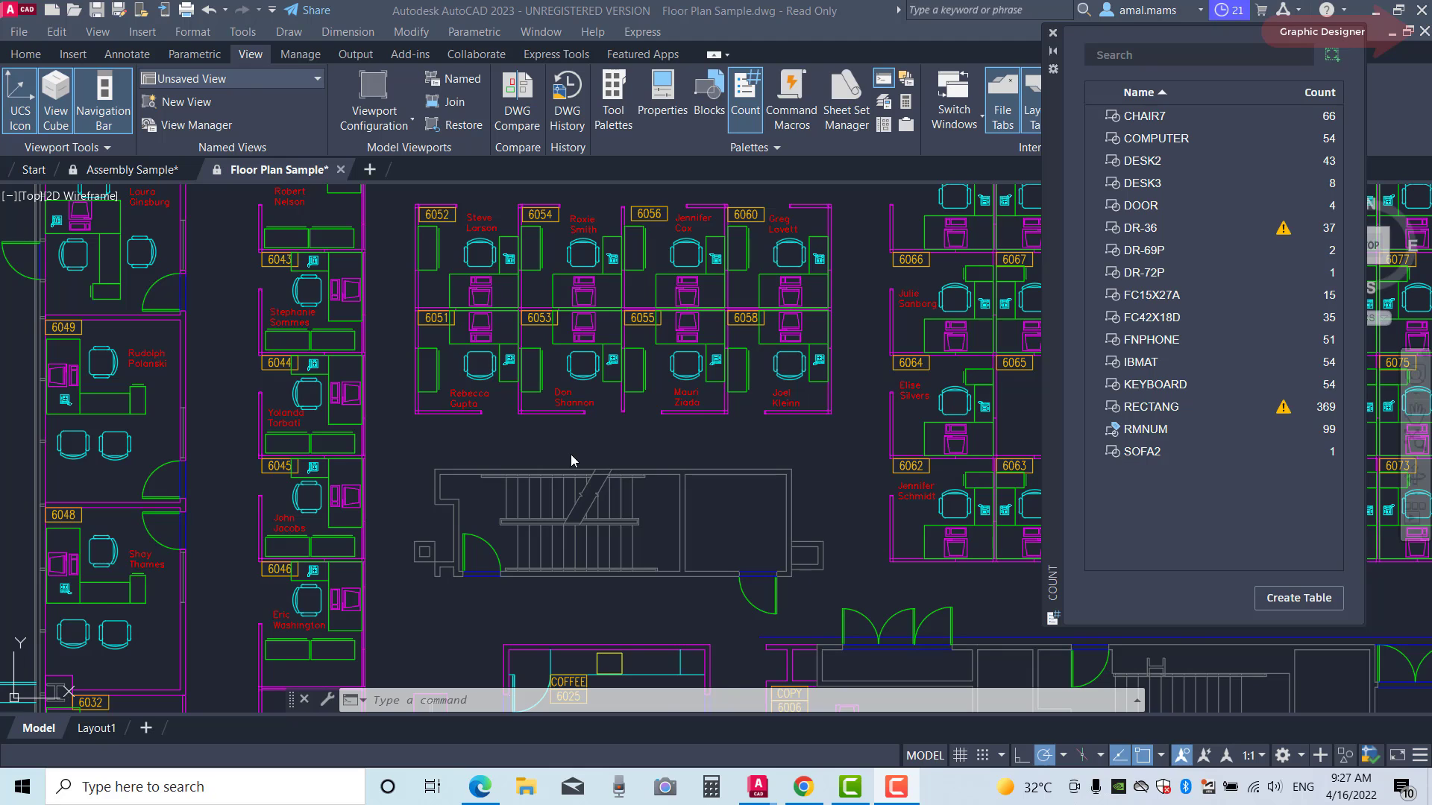
Step: Start a polygonal count area and place three corners around cubicles 6045–6046
scroll(570, 456, "down", 3)
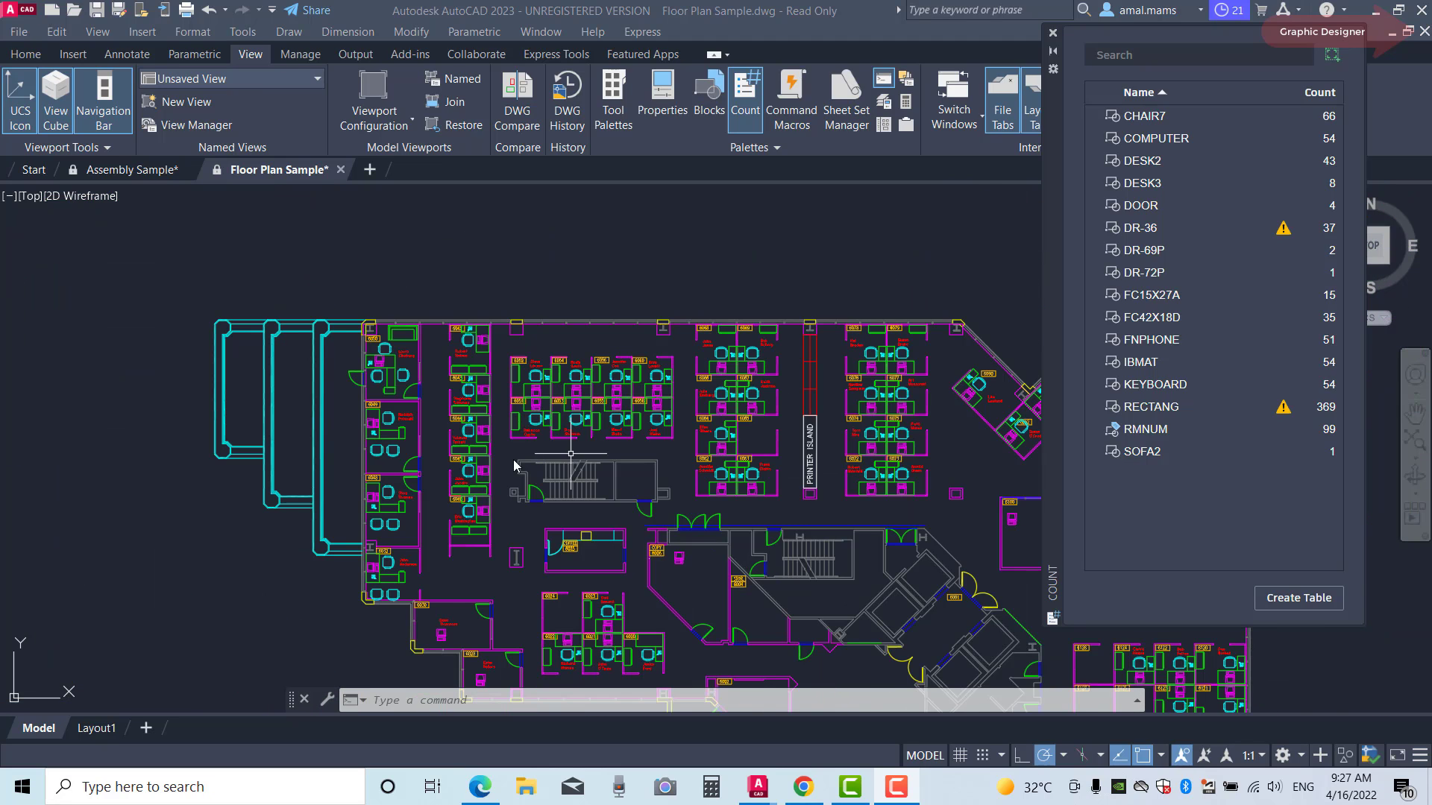
scroll(498, 451, "up", 4)
scroll(498, 451, "up", 2)
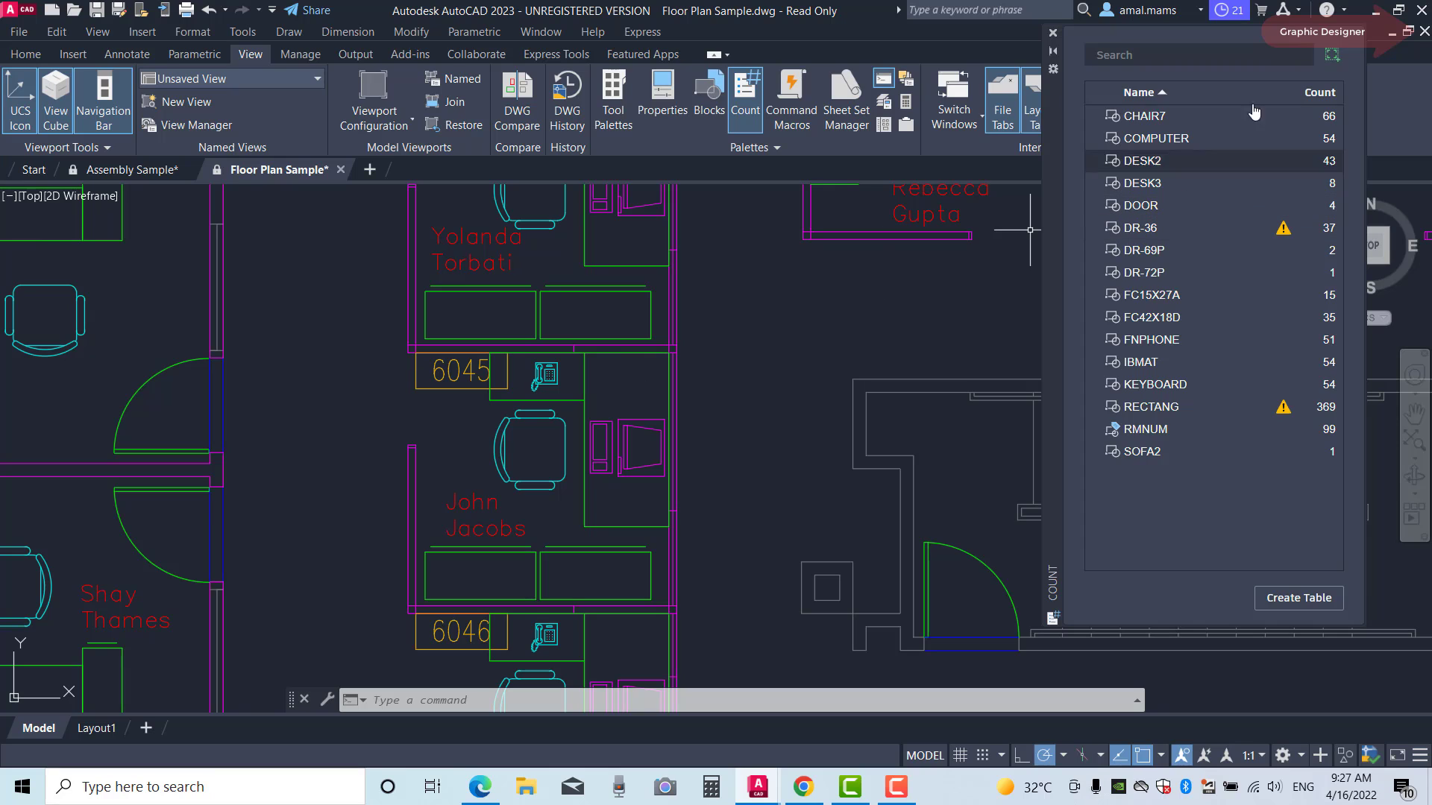
left_click(1332, 55)
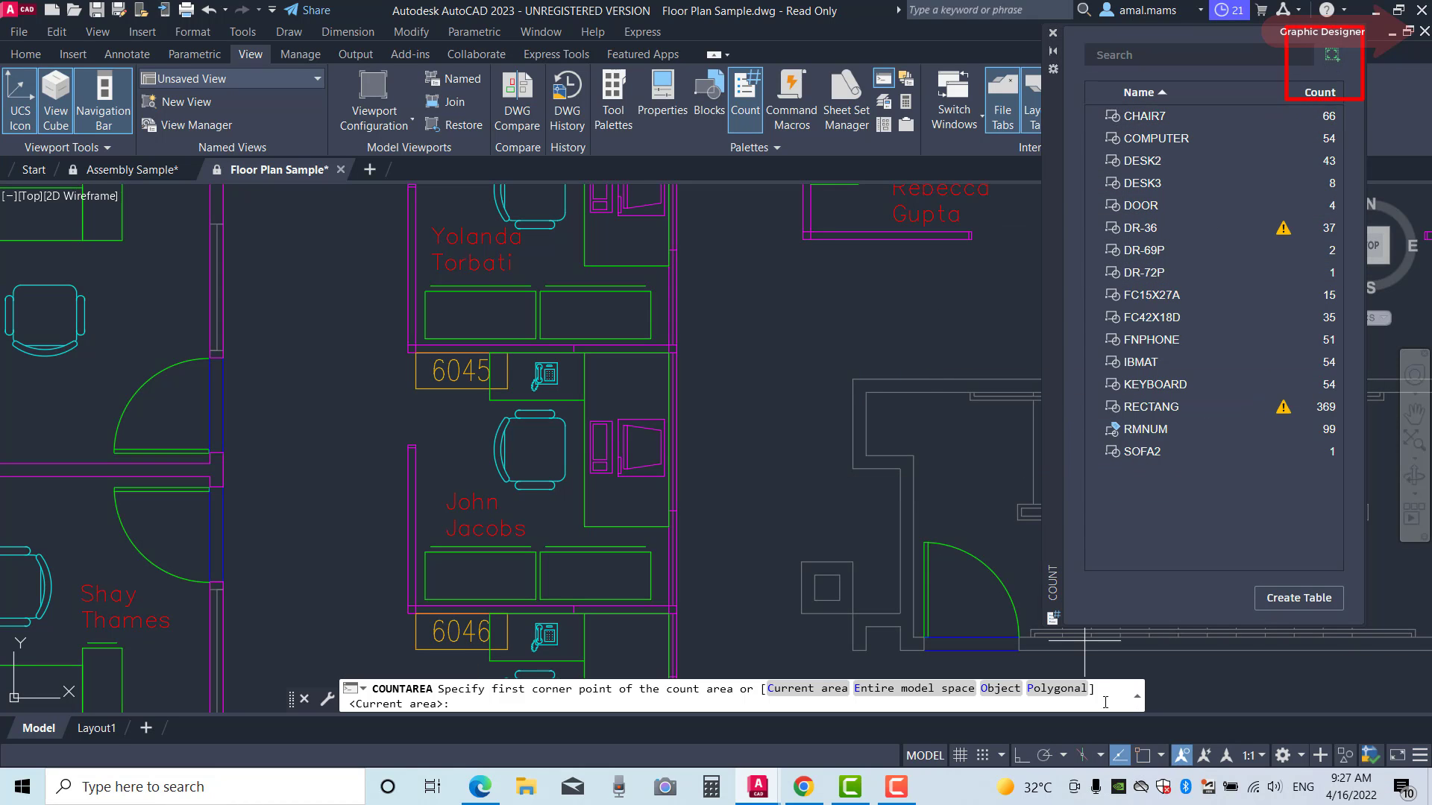
left_click(1056, 688)
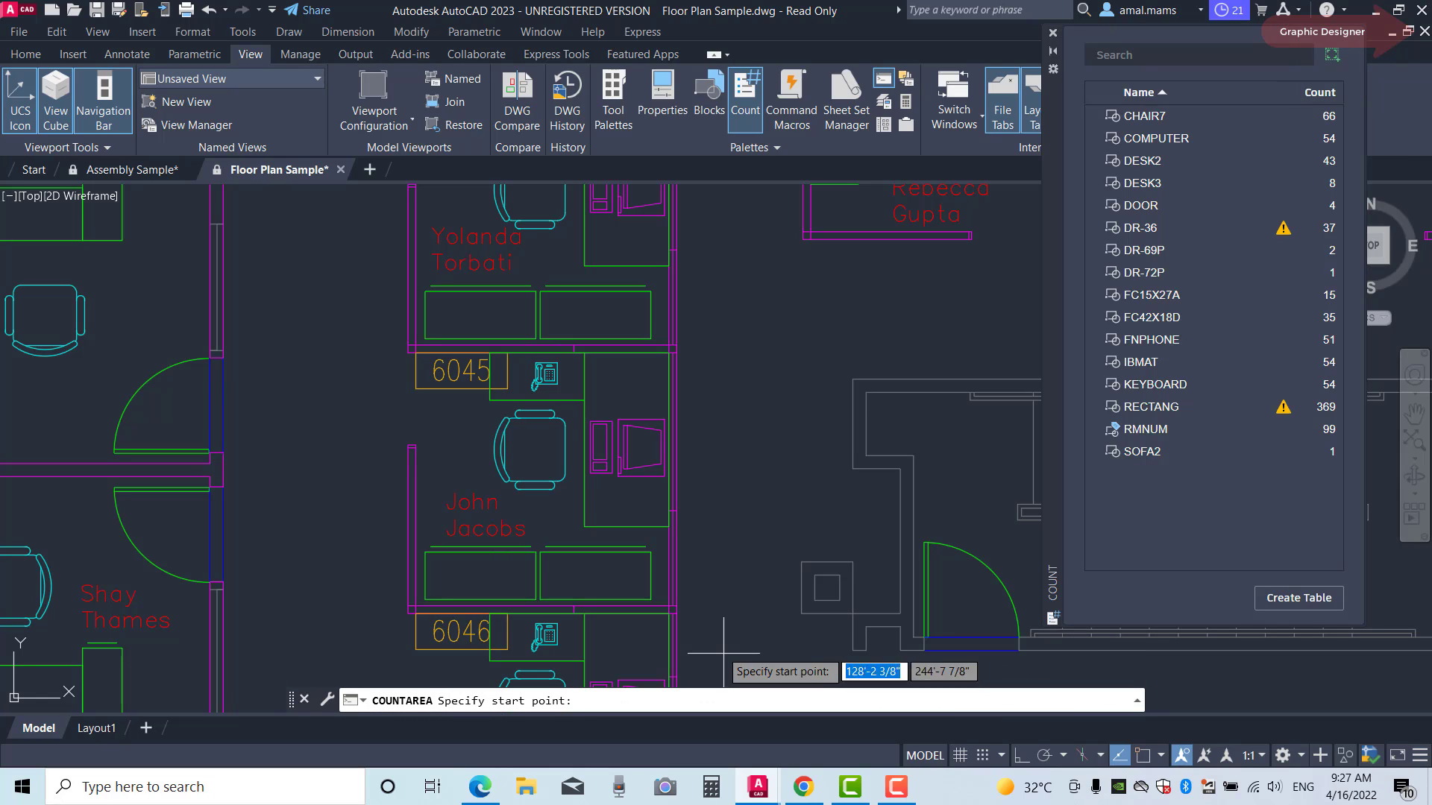
left_click(350, 331)
left_click(713, 336)
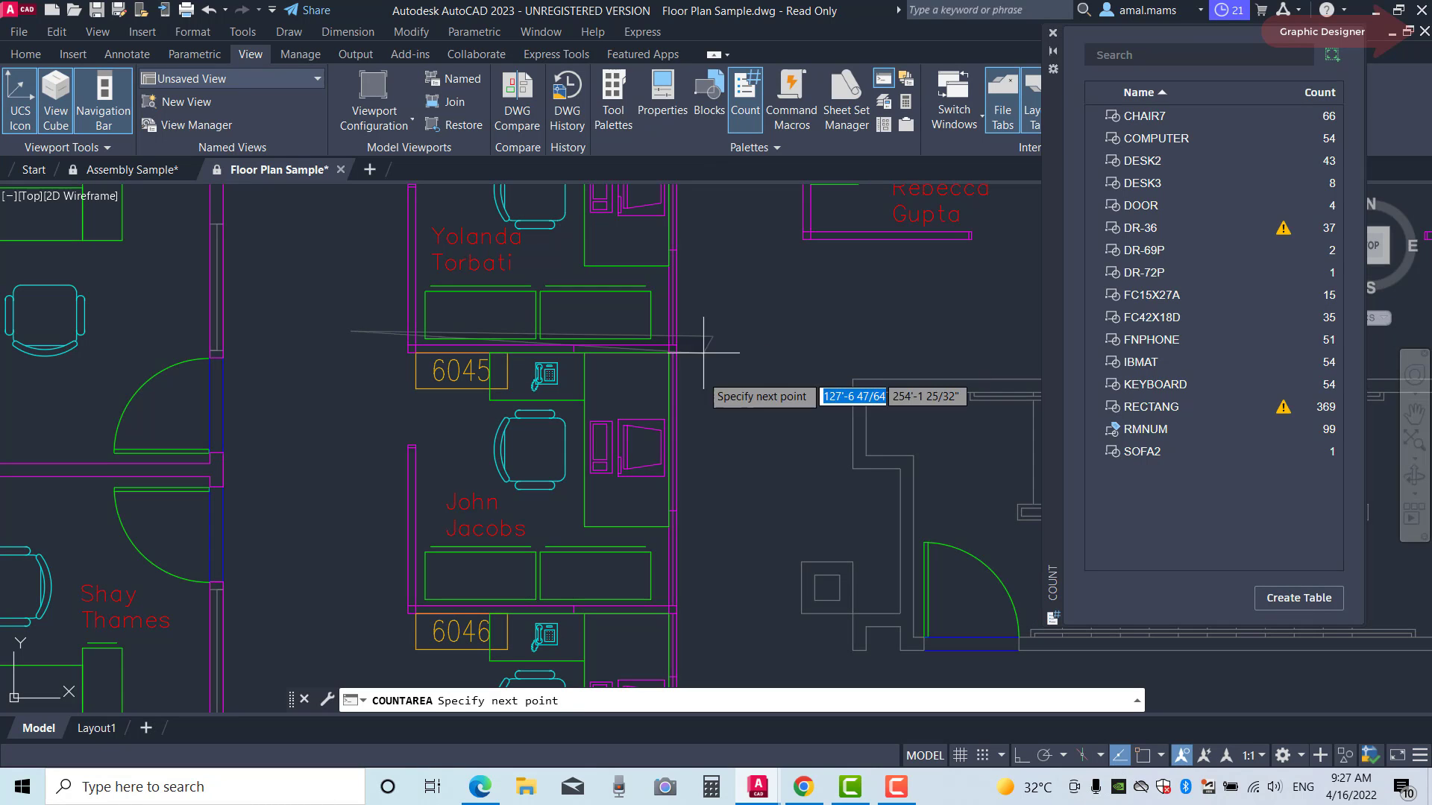
left_click(701, 642)
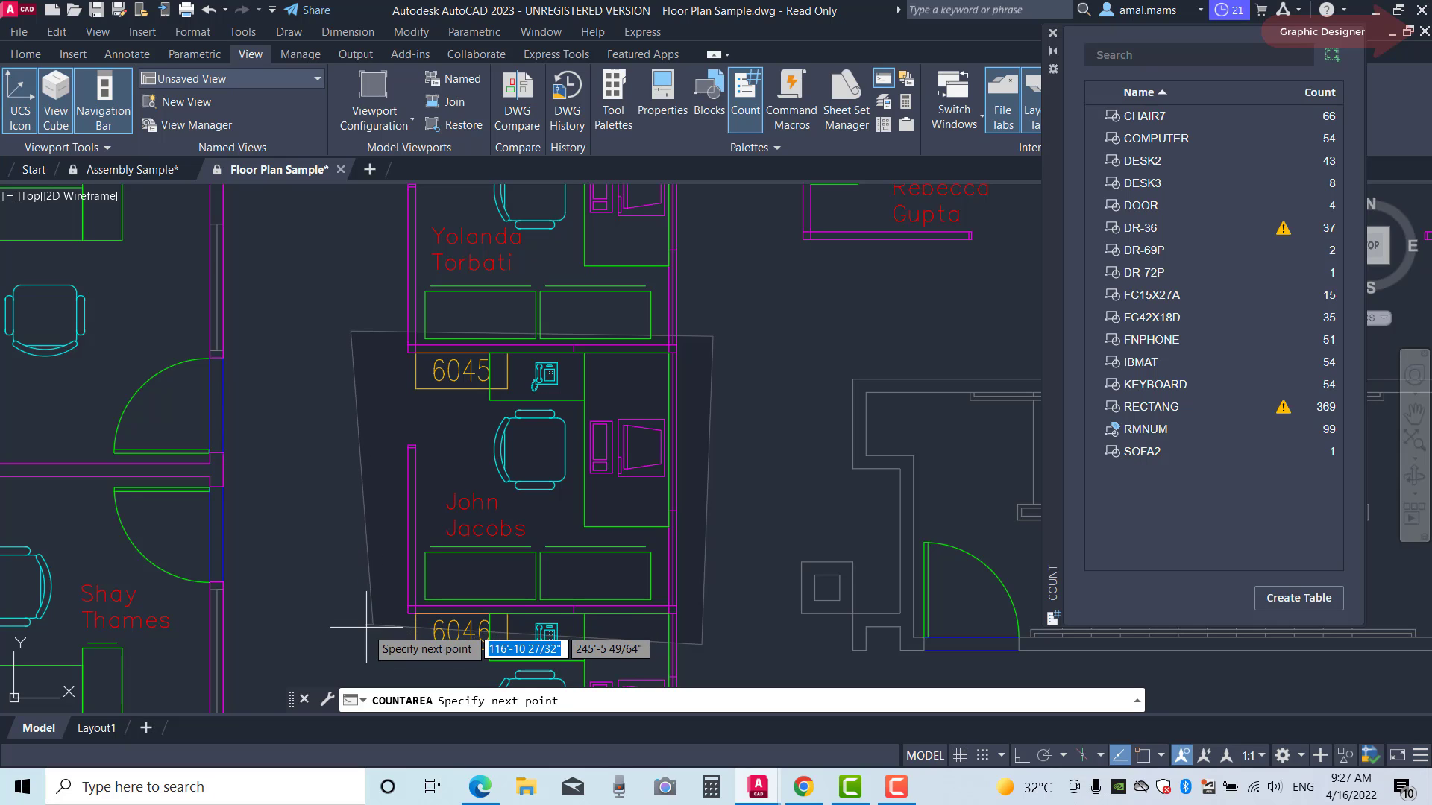
Step: Close the polygon with its fourth corner, then end the area count to restore 66 CHAIR7
left_click(365, 623)
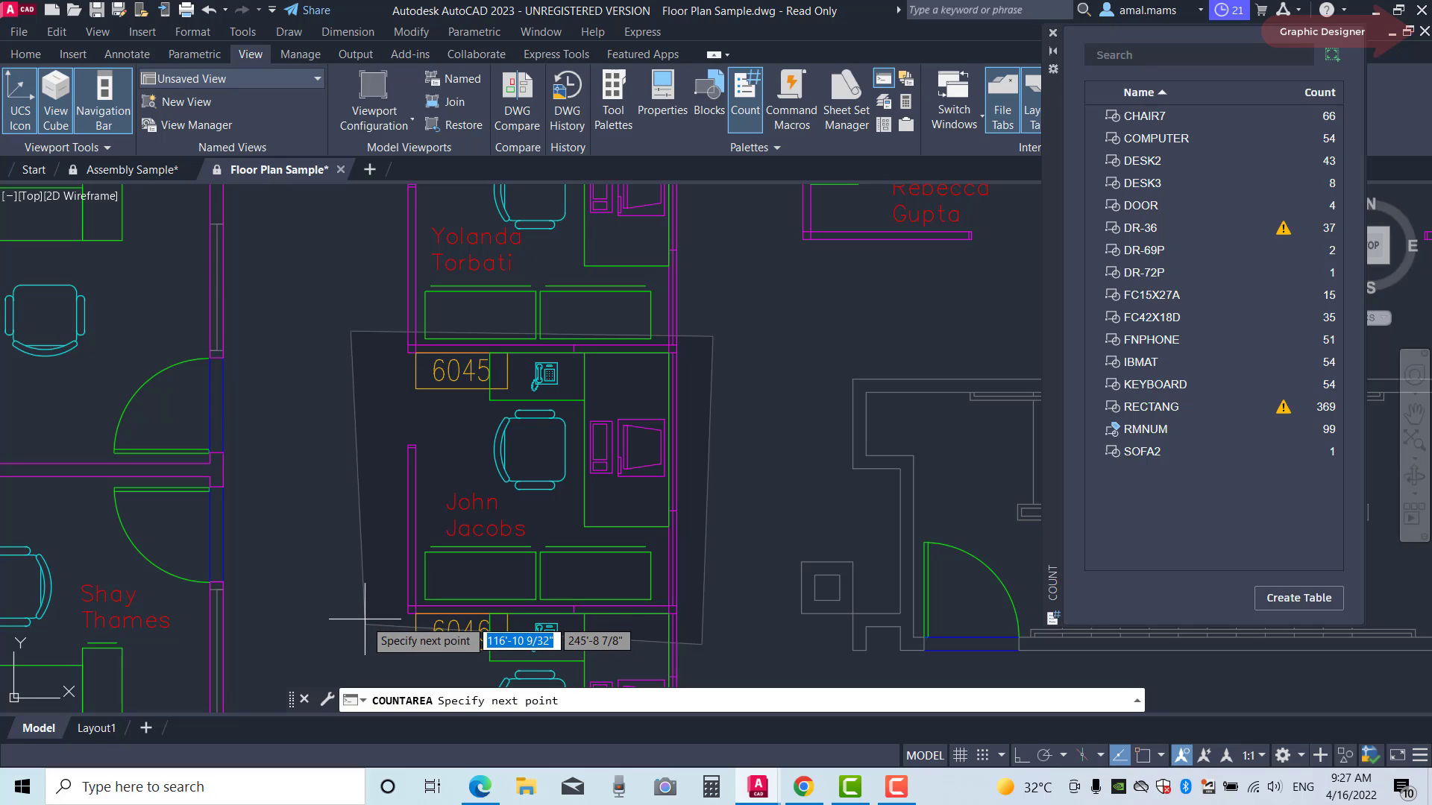
key("Return")
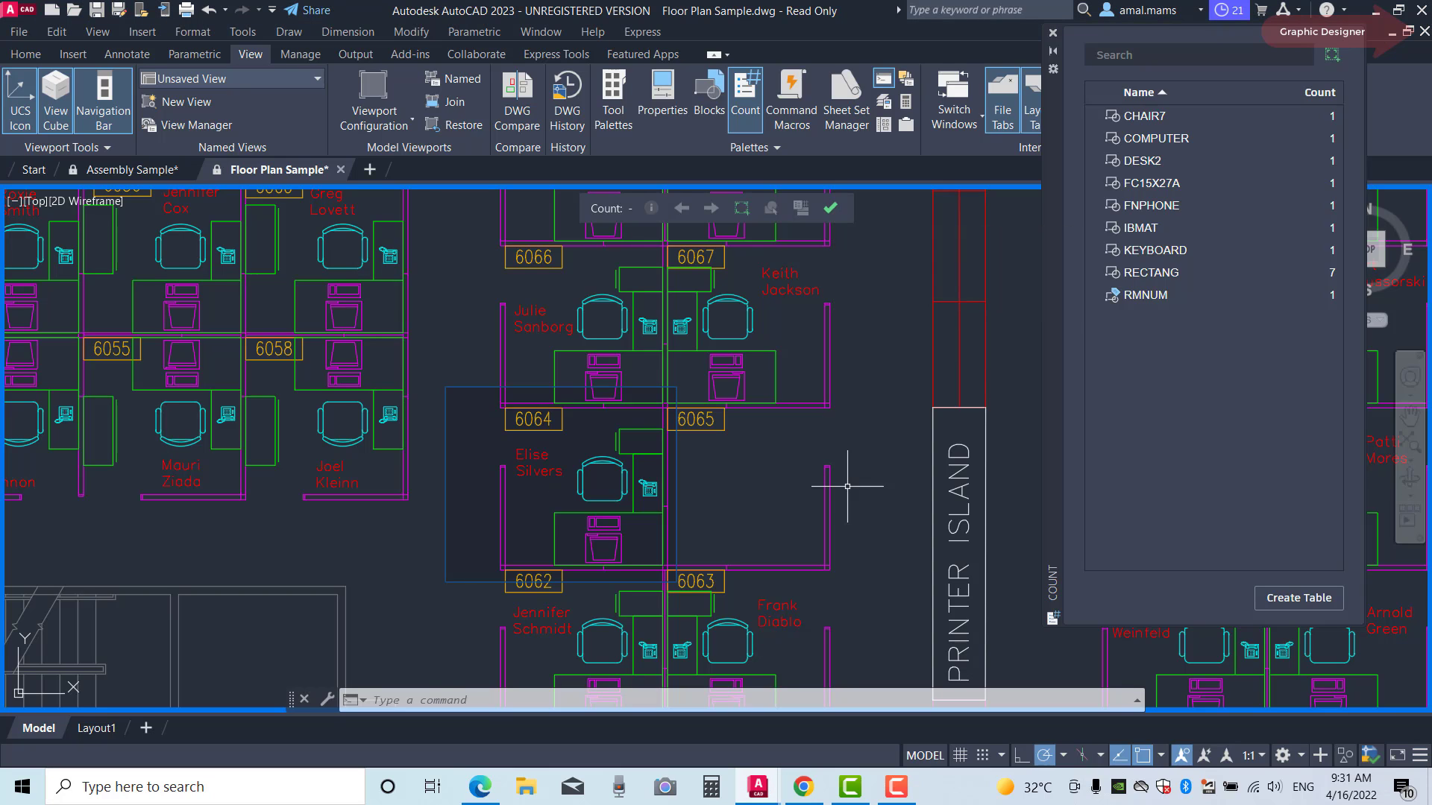
left_click(831, 210)
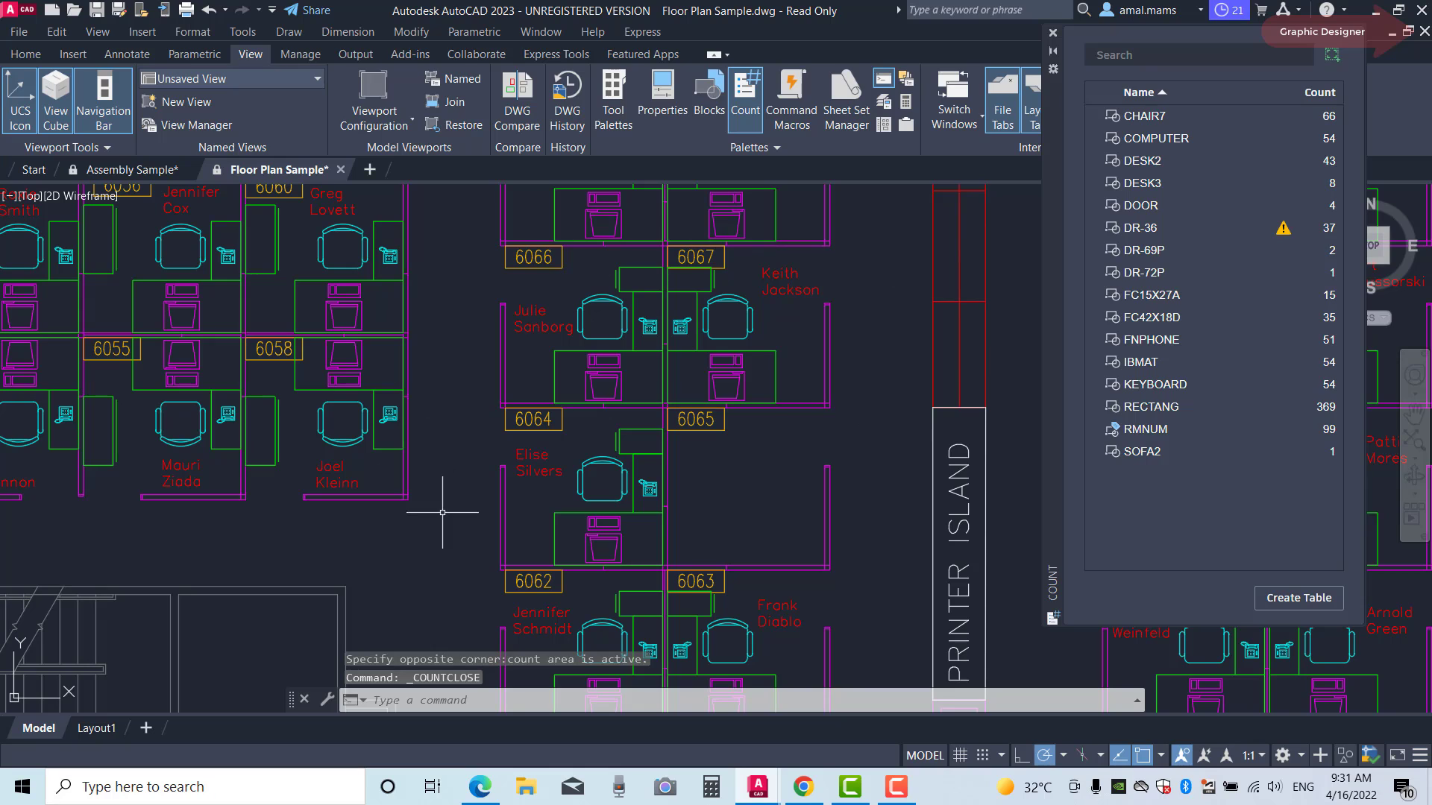